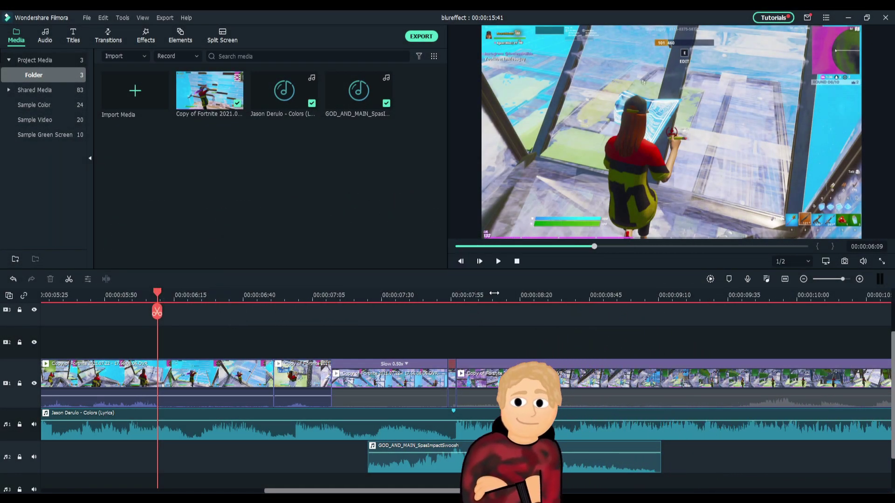
# - Preview the GOD_AND_MAIN sound effect with the playhead around 6:51
pyautogui.moveTo(493, 294); pyautogui.dragTo(521, 303)
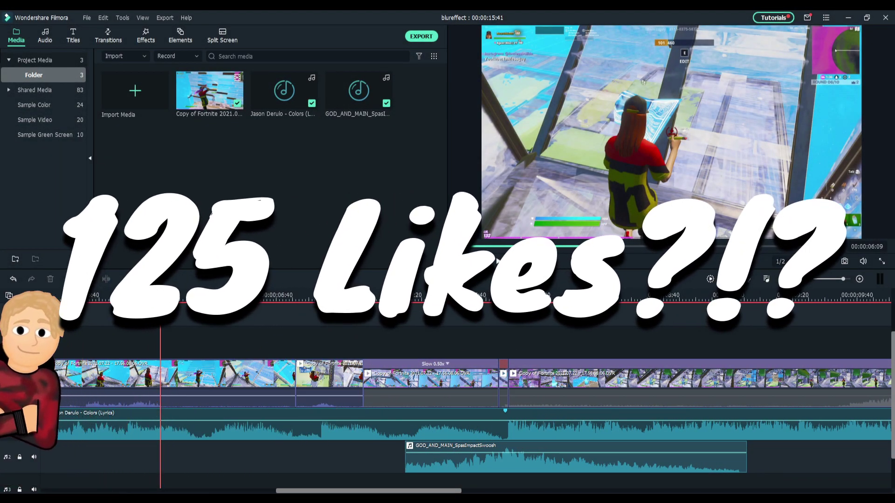
pyautogui.click(455, 297)
pyautogui.click(569, 297)
pyautogui.moveTo(505, 297); pyautogui.dragTo(450, 309)
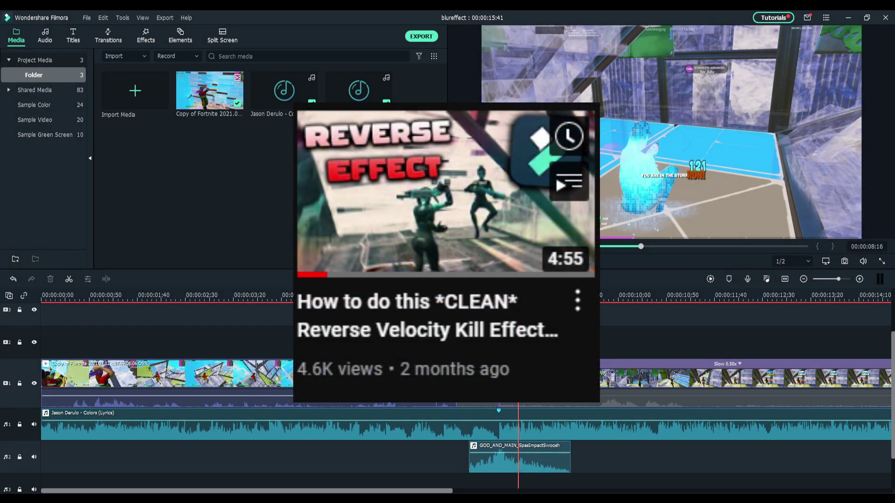
pyautogui.click(437, 297)
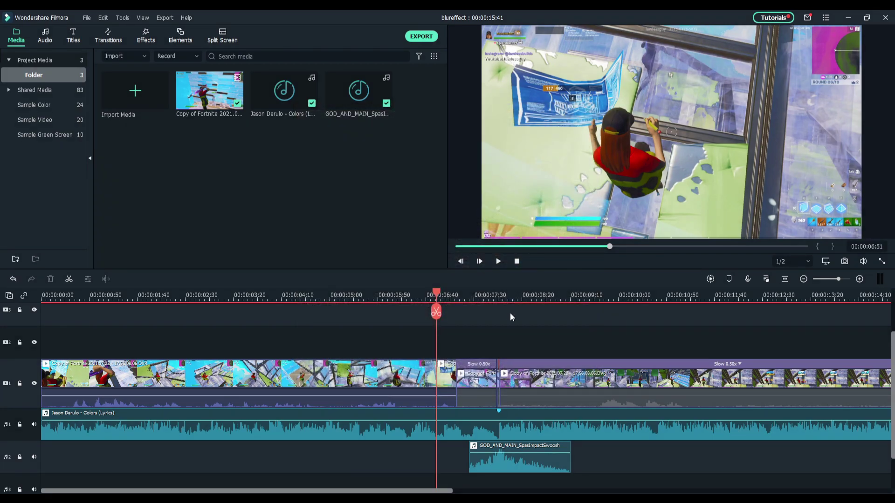
pyautogui.scroll(2, 509, 317)
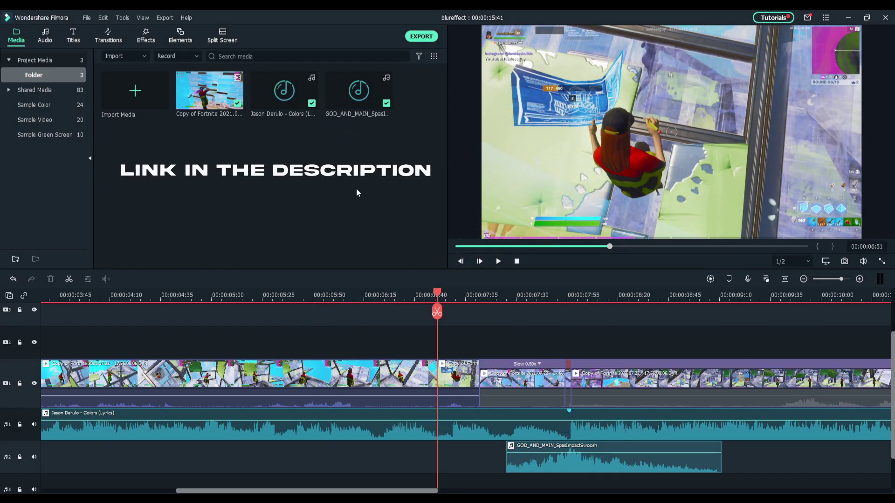
pyautogui.click(347, 93)
pyautogui.click(499, 261)
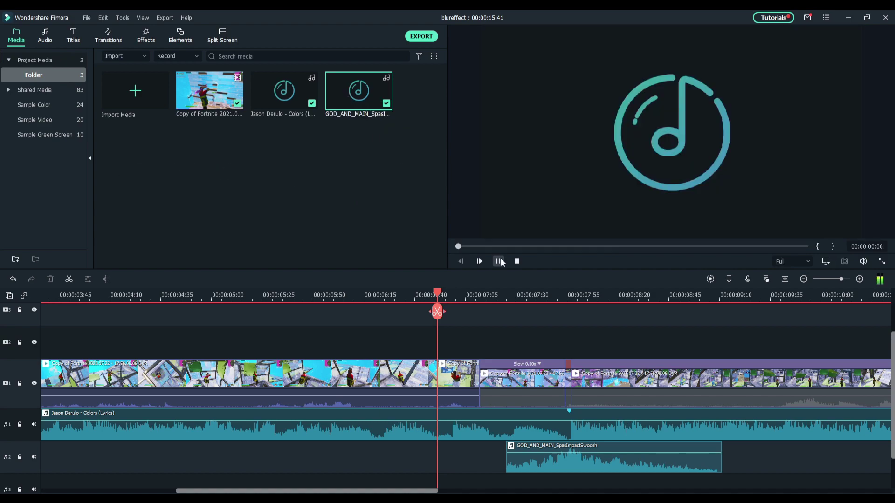
pyautogui.click(500, 262)
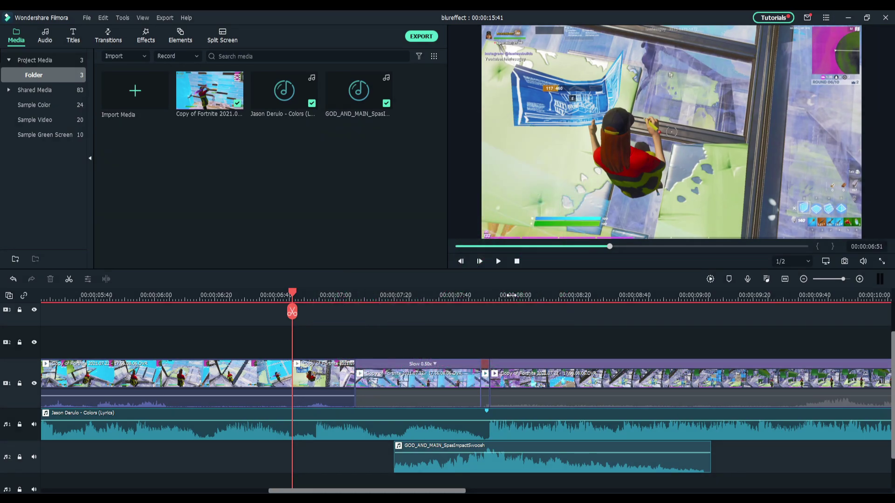
pyautogui.moveTo(511, 295); pyautogui.dragTo(531, 295)
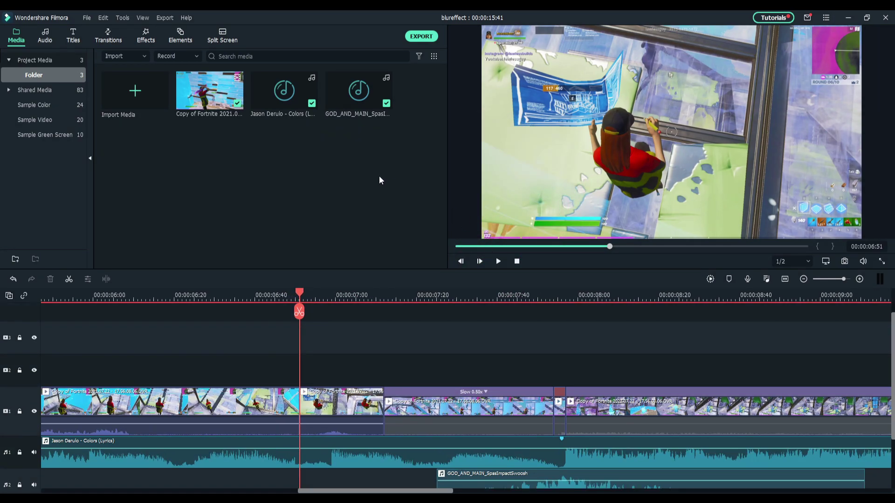
# - Place the Willow effect on track 2 over the slow-motion clip, trimmed to its end
pyautogui.click(145, 40)
pyautogui.scroll(-2, 118, 177)
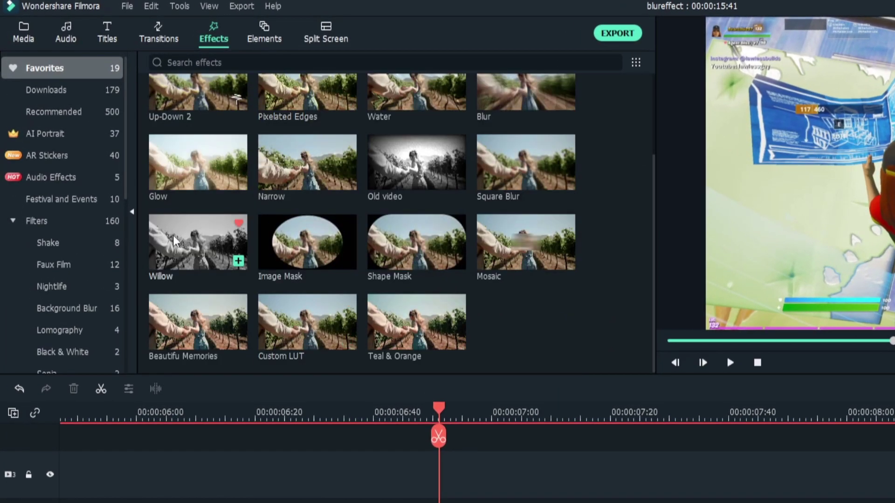
pyautogui.moveTo(173, 241); pyautogui.dragTo(385, 370)
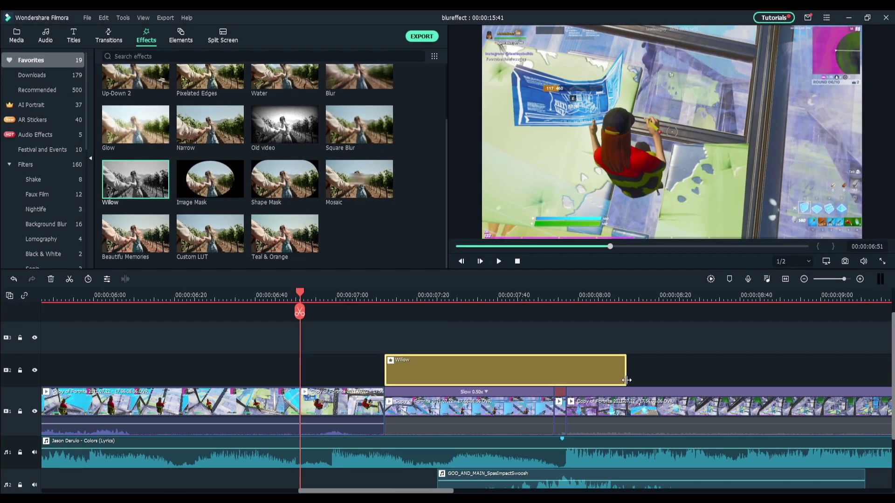
pyautogui.moveTo(626, 380); pyautogui.dragTo(553, 380)
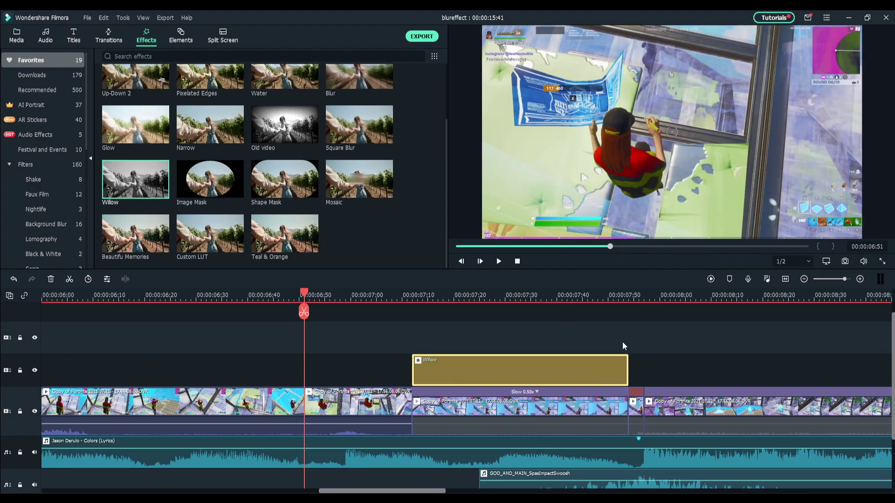
# - Make the first cut in the Willow effect at the playhead
pyautogui.scroll(1, 624, 346)
pyautogui.click(492, 295)
pyautogui.click(426, 296)
pyautogui.click(485, 296)
pyautogui.scroll(2, 495, 301)
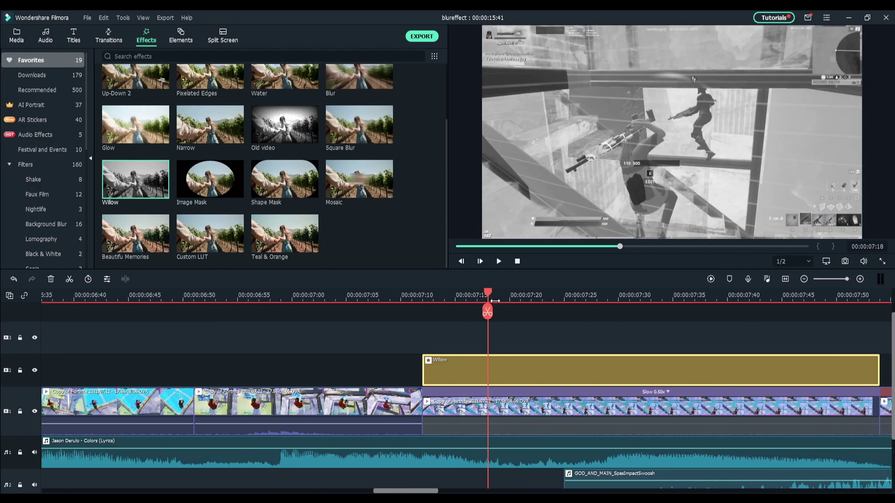
pyautogui.hotkey('ctrl', 'b')
# - Cut Willow three more times from about 7:27 onward, leaving five pieces
pyautogui.click(585, 299)
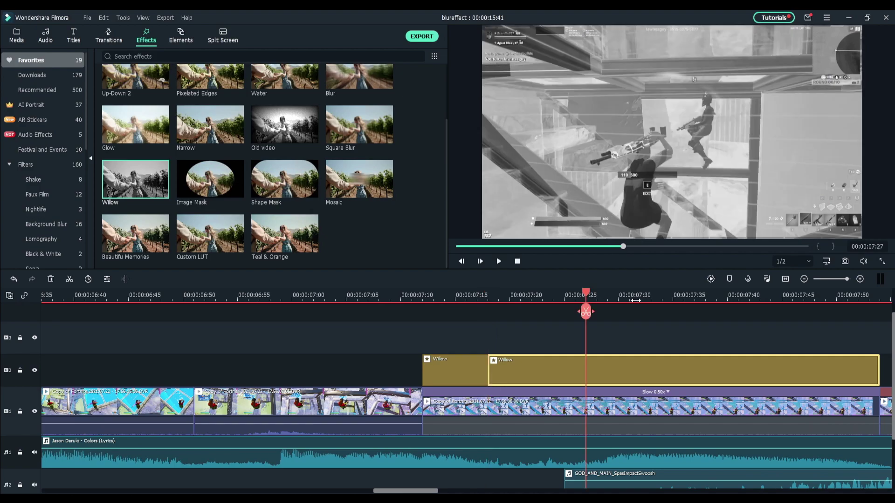
pyautogui.click(596, 308)
pyautogui.hotkey('ctrl', 'b')
pyautogui.click(703, 309)
pyautogui.hotkey('ctrl', 'b')
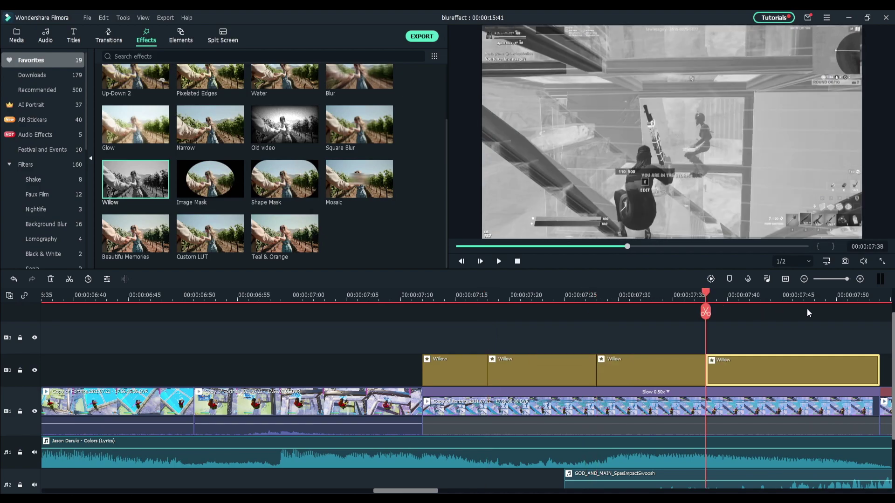
pyautogui.click(792, 308)
pyautogui.hotkey('ctrl', 'b')
pyautogui.moveTo(586, 297); pyautogui.dragTo(743, 338)
# - Set the first Willow piece's Alpha value to 20
pyautogui.doubleClick(392, 368)
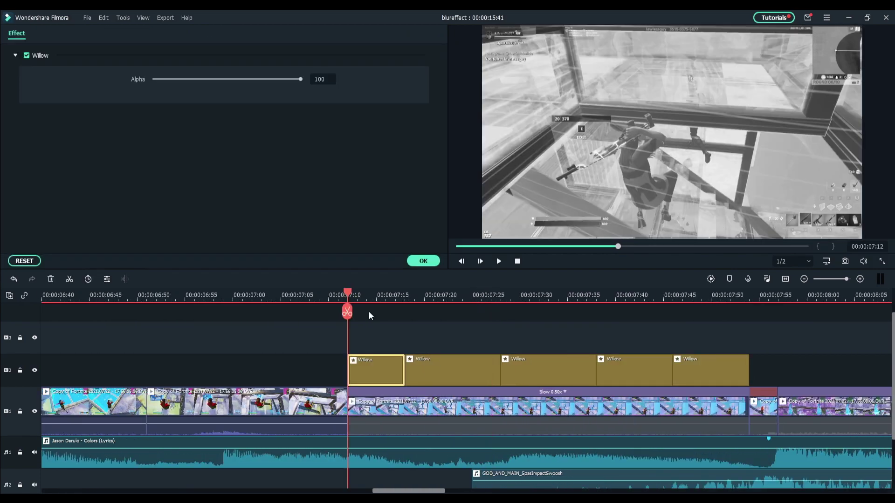
pyautogui.click(328, 83)
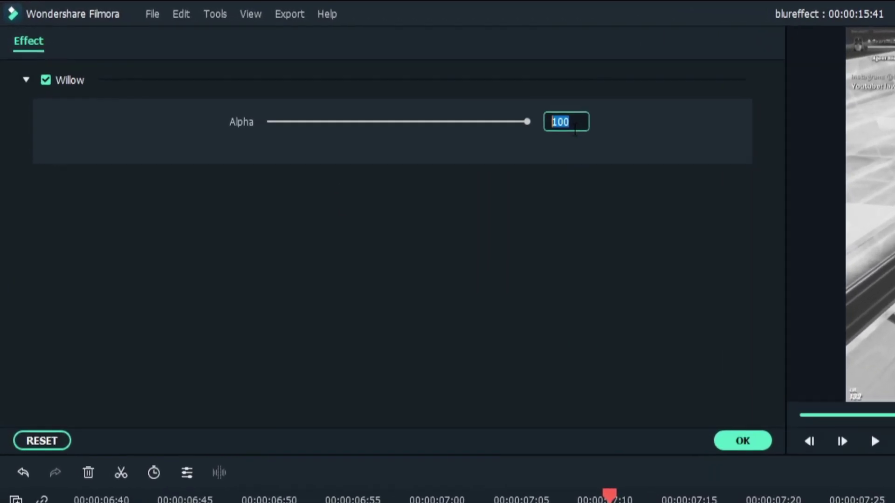
pyautogui.write('20')
pyautogui.press('Return')
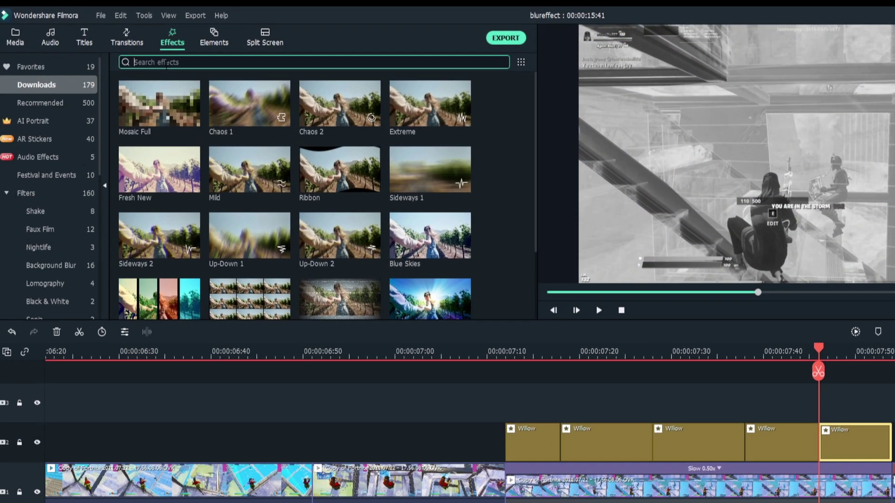
# - Place a 'blur' search result on track 3, running from 7:18 to the Willow pieces' end
pyautogui.click(140, 56)
pyautogui.write('blur')
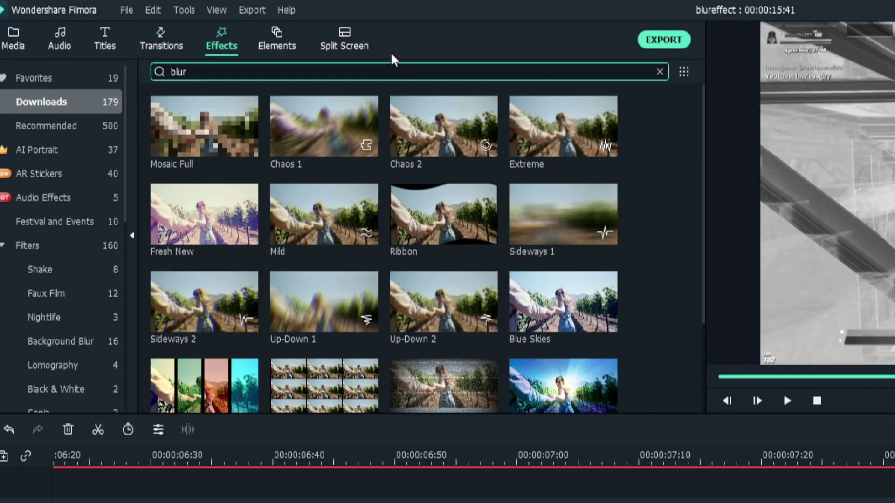
pyautogui.press('Return')
pyautogui.click(573, 326)
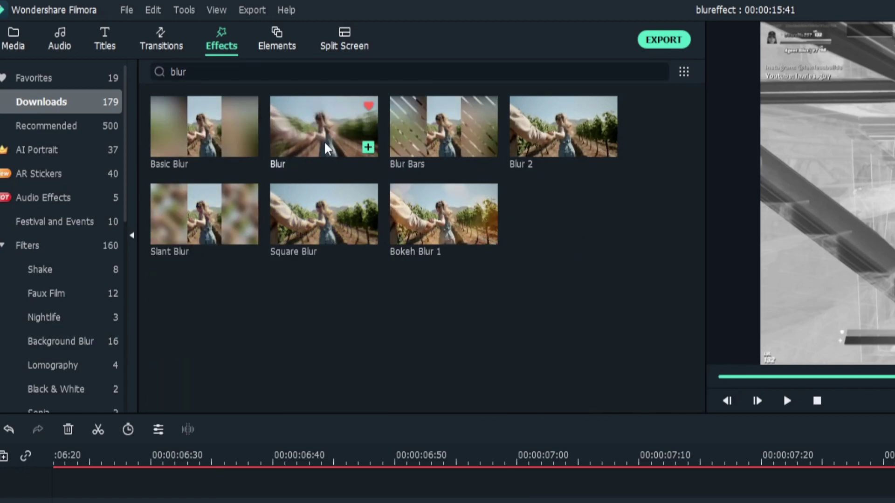
pyautogui.moveTo(326, 146); pyautogui.dragTo(446, 331)
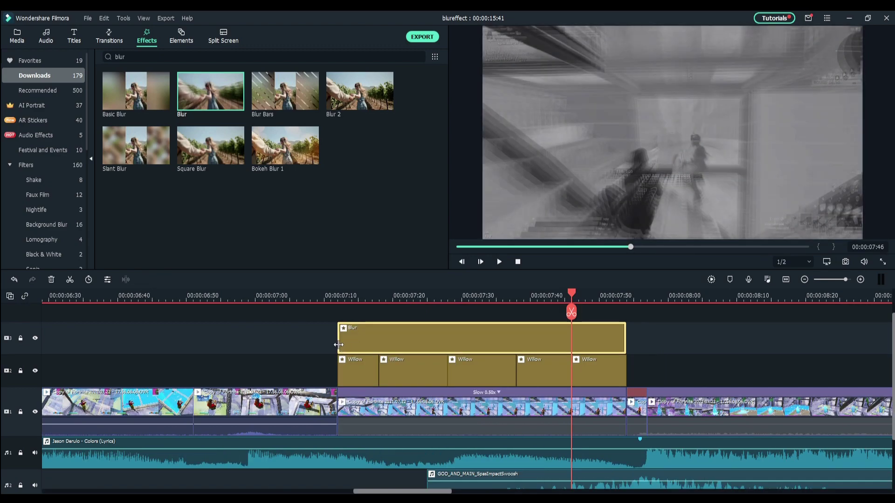
pyautogui.moveTo(339, 342); pyautogui.dragTo(423, 335)
pyautogui.click(350, 343)
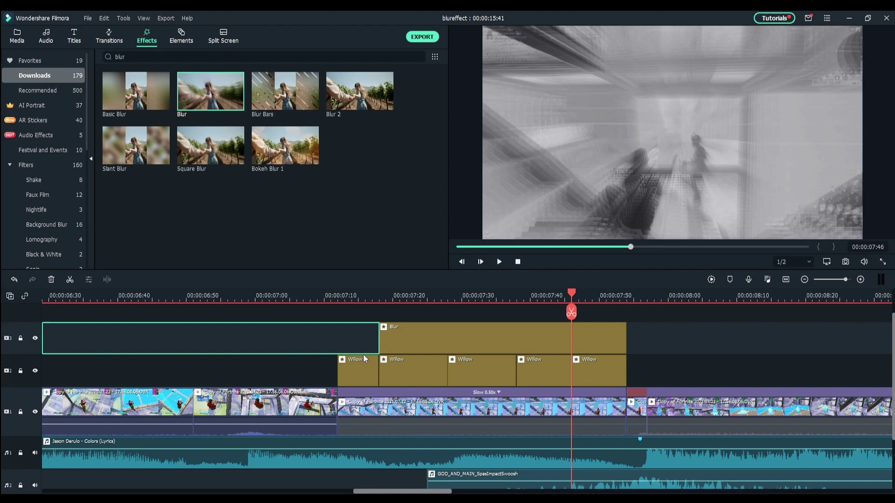
pyautogui.moveTo(420, 297); pyautogui.dragTo(487, 300)
# - Keep the Blur effect's default settings
pyautogui.doubleClick(492, 333)
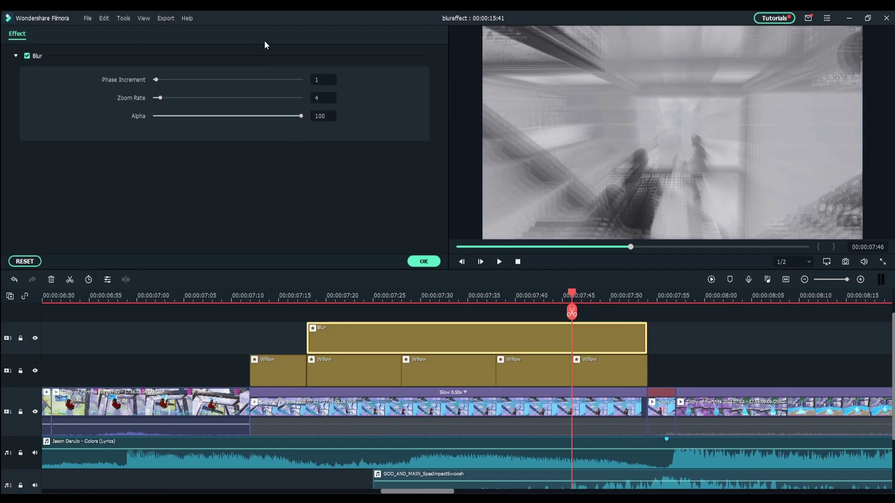
pyautogui.click(430, 263)
pyautogui.moveTo(452, 297)
pyautogui.mouseDown()
pyautogui.moveTo(427, 296)
pyautogui.moveTo(436, 297)
pyautogui.mouseUp()
pyautogui.moveTo(647, 295); pyautogui.dragTo(382, 298)
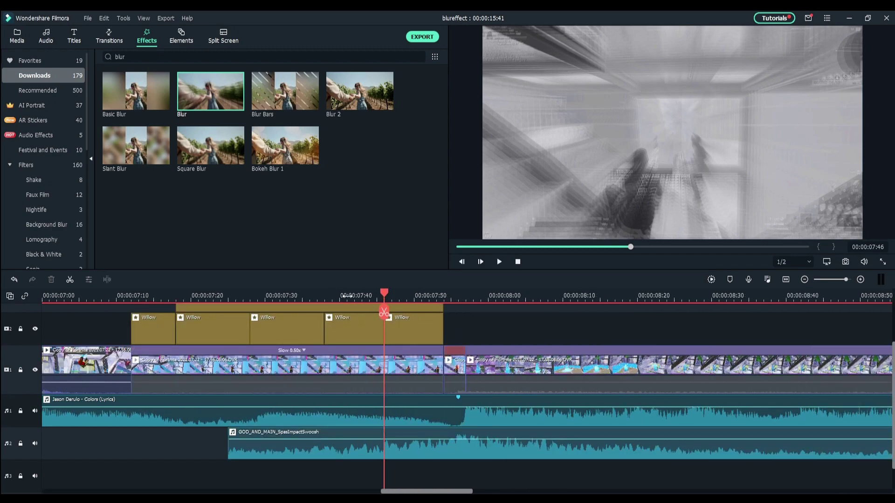
pyautogui.scroll(1, 419, 295)
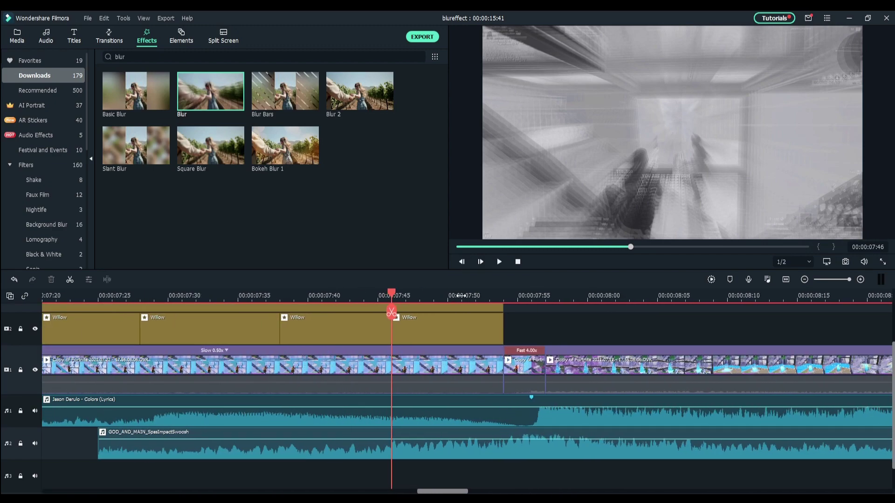
pyautogui.scroll(-1, 392, 293)
# - Split the Jason Derulo music at 7:54 and where the Blur begins
pyautogui.moveTo(392, 294); pyautogui.dragTo(173, 317)
pyautogui.click(485, 419)
pyautogui.click(456, 311)
pyautogui.scroll(2, 174, 318)
pyautogui.click(190, 445)
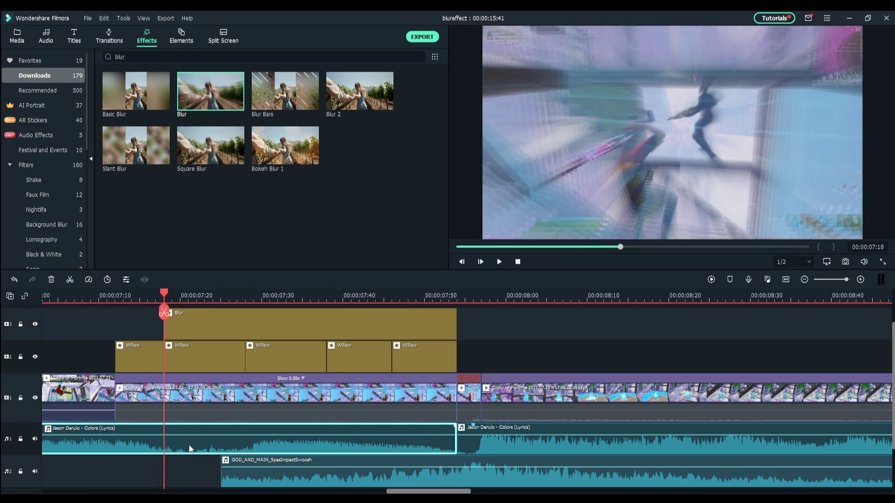
pyautogui.click(168, 314)
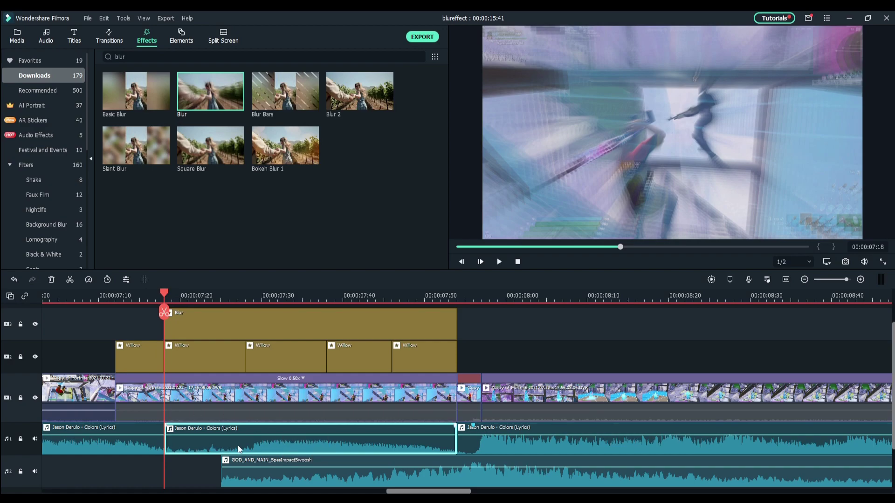
pyautogui.doubleClick(215, 447)
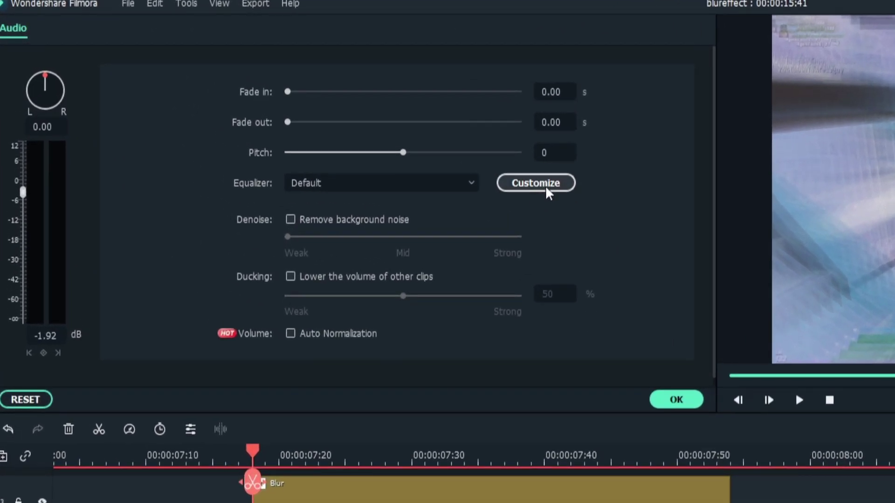
# - Apply a custom equalizer: 16k at -18, 125 Hz at -7.50, 31 Hz at -16.20
pyautogui.click(547, 187)
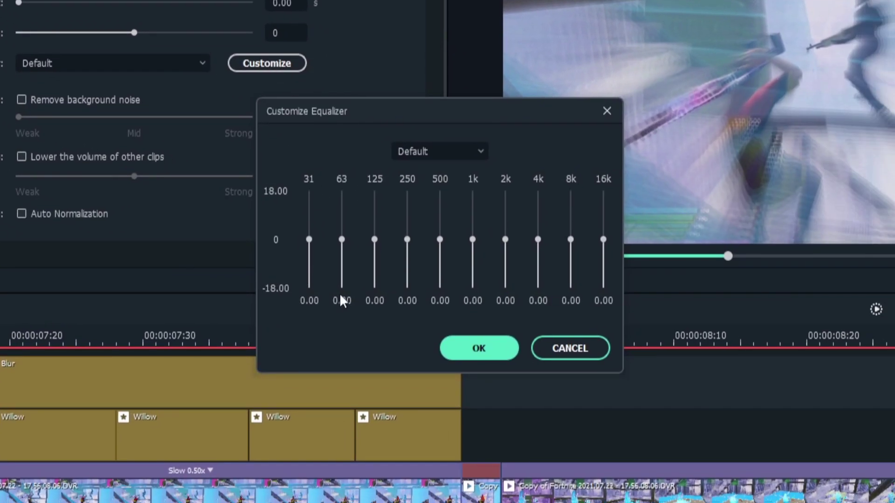
pyautogui.moveTo(603, 239); pyautogui.dragTo(608, 348)
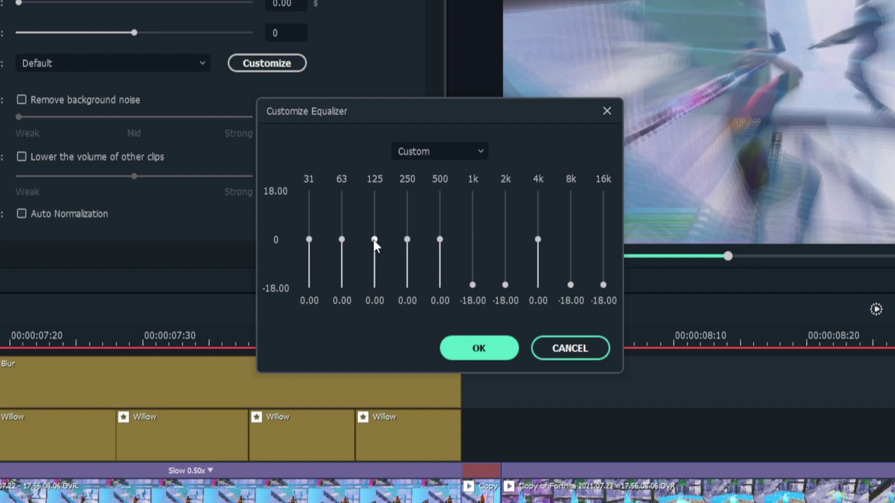
pyautogui.moveTo(374, 240); pyautogui.dragTo(375, 264)
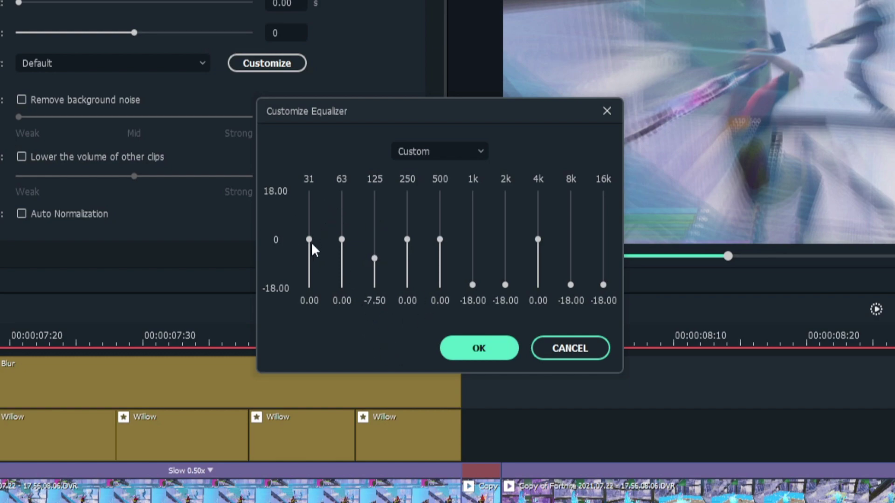
pyautogui.moveTo(310, 242); pyautogui.dragTo(312, 277)
pyautogui.click(498, 347)
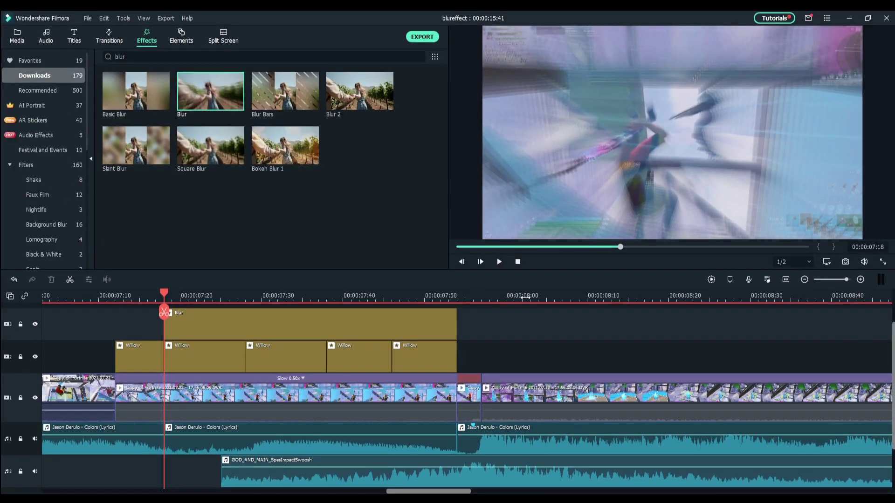
# - Zoom the timeline out to see the whole edit
pyautogui.press('-')
pyautogui.press('-')
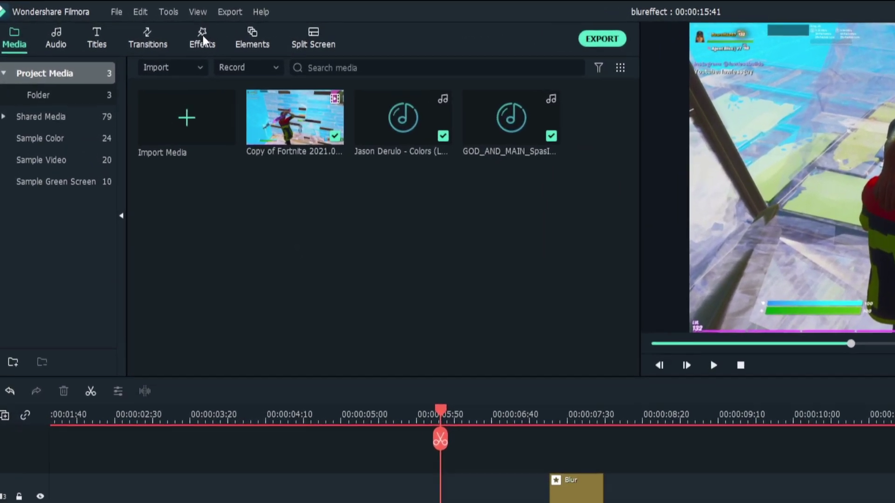
# - Search the downloaded effects for 'extreme'
pyautogui.click(146, 36)
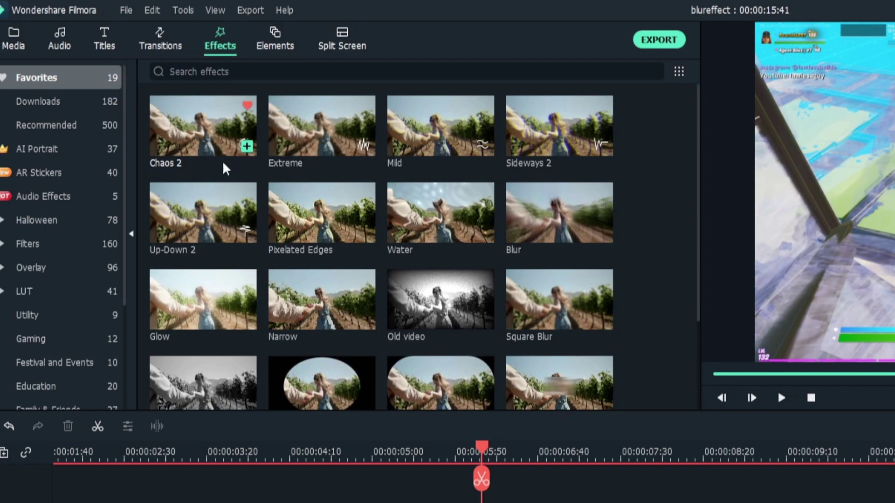
pyautogui.scroll(-3, 226, 169)
pyautogui.scroll(3, 236, 236)
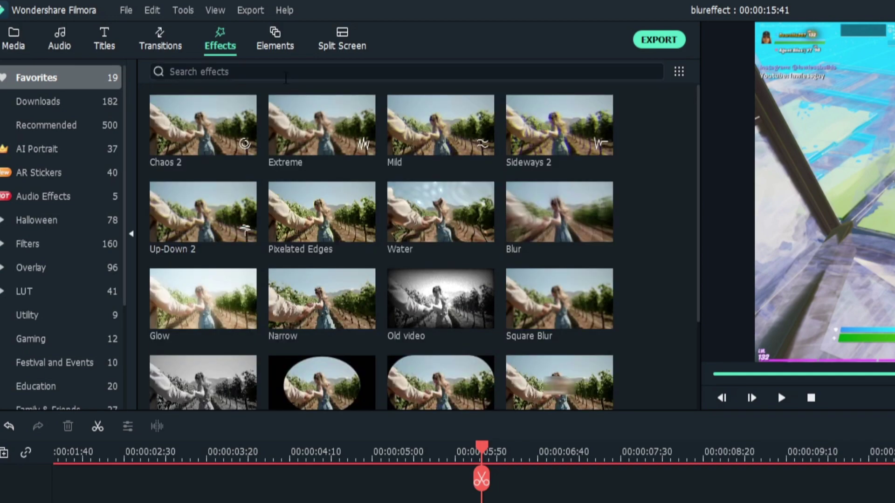
pyautogui.click(68, 112)
pyautogui.click(252, 71)
pyautogui.write('ext')
pyautogui.write('mre')
pyautogui.press('BackSpace')
pyautogui.press('BackSpace')
pyautogui.press('BackSpace')
pyautogui.write('reme')
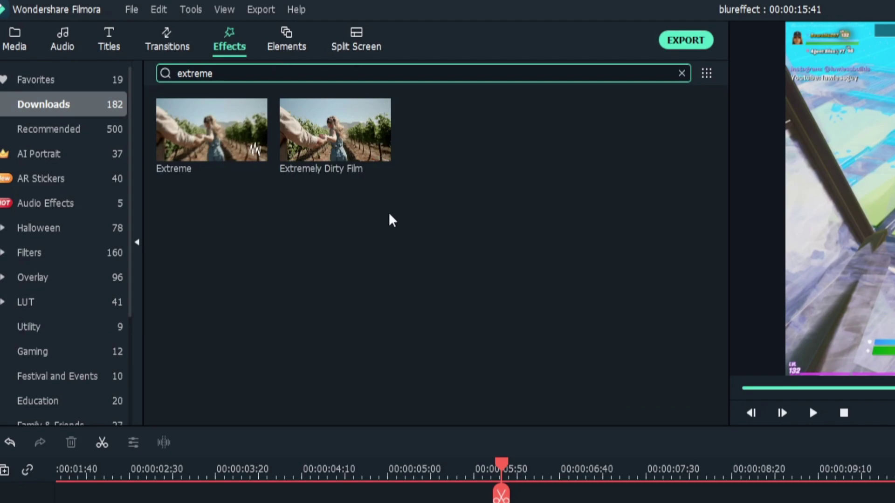
# - Place a brief Extreme effect on track 3 right after the Blur
pyautogui.moveTo(210, 154); pyautogui.dragTo(766, 424)
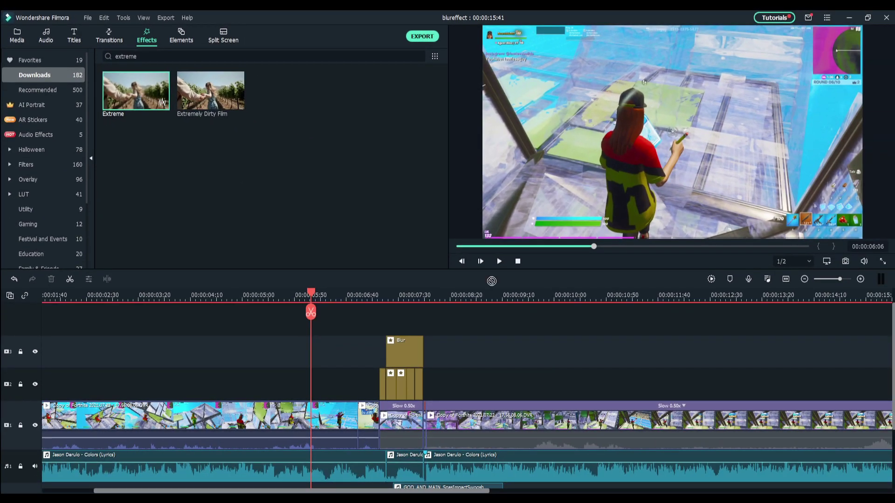
pyautogui.moveTo(491, 280); pyautogui.dragTo(430, 377)
pyautogui.moveTo(449, 296); pyautogui.dragTo(649, 345)
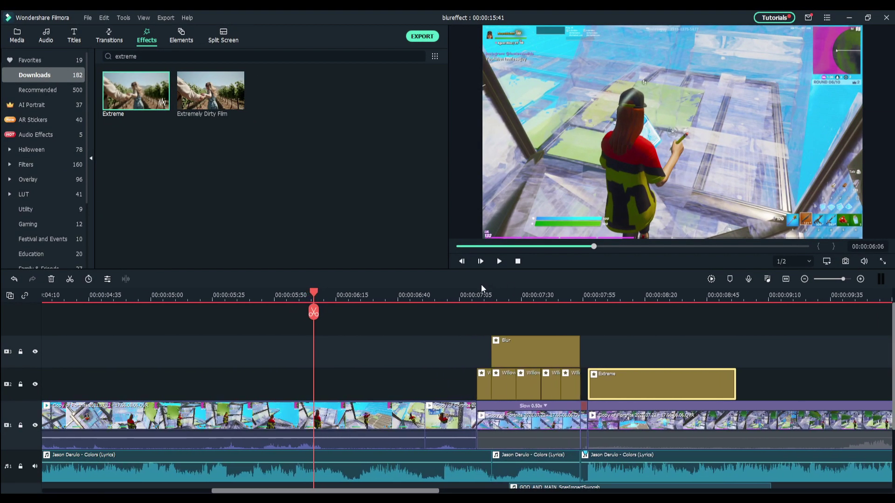
pyautogui.moveTo(481, 295); pyautogui.dragTo(345, 311)
pyautogui.moveTo(397, 383); pyautogui.dragTo(376, 359)
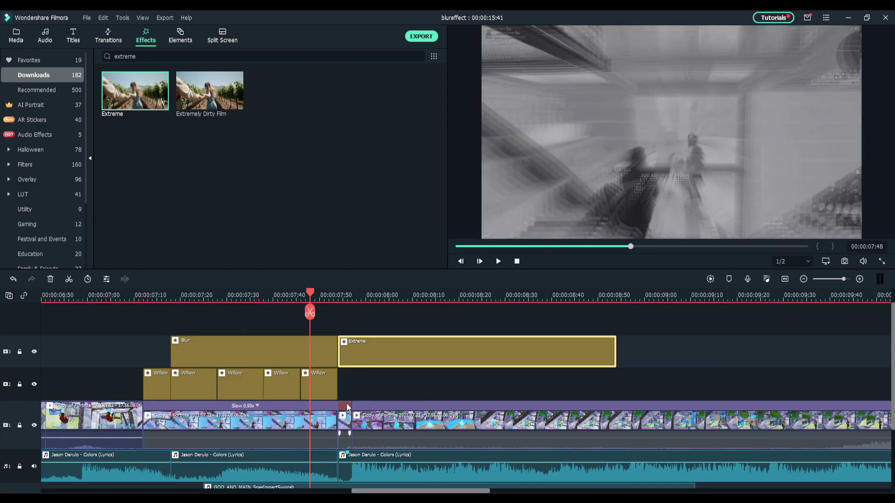
pyautogui.moveTo(616, 366); pyautogui.dragTo(370, 366)
# - Confirm the Extreme effect's settings with Motion Blur on and Frequency 200
pyautogui.scroll(3, 466, 359)
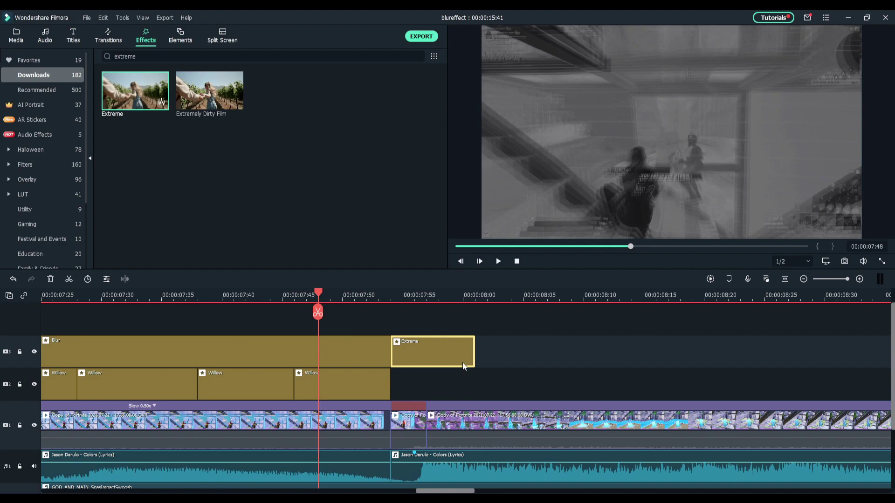
pyautogui.scroll(1, 490, 383)
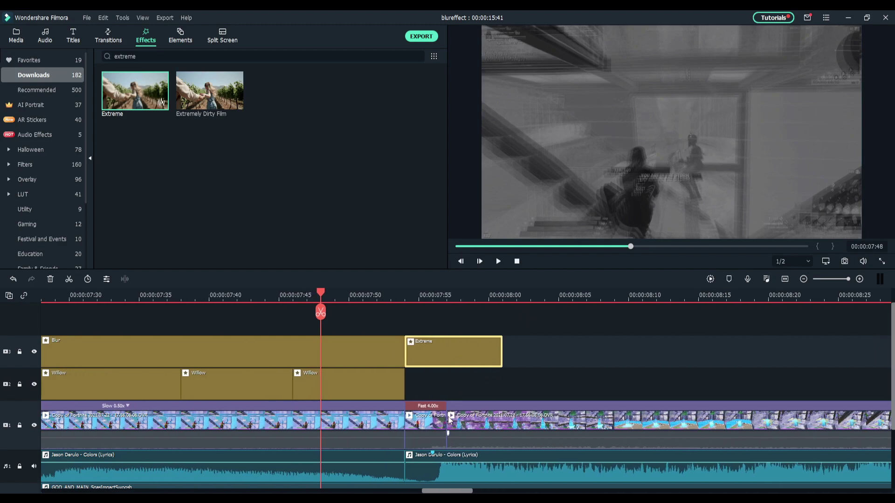
pyautogui.click(451, 294)
pyautogui.click(460, 292)
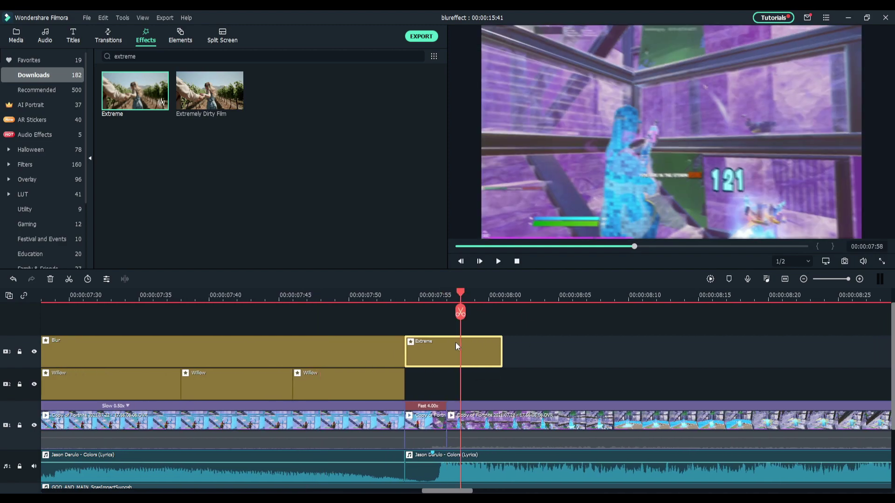
pyautogui.doubleClick(463, 351)
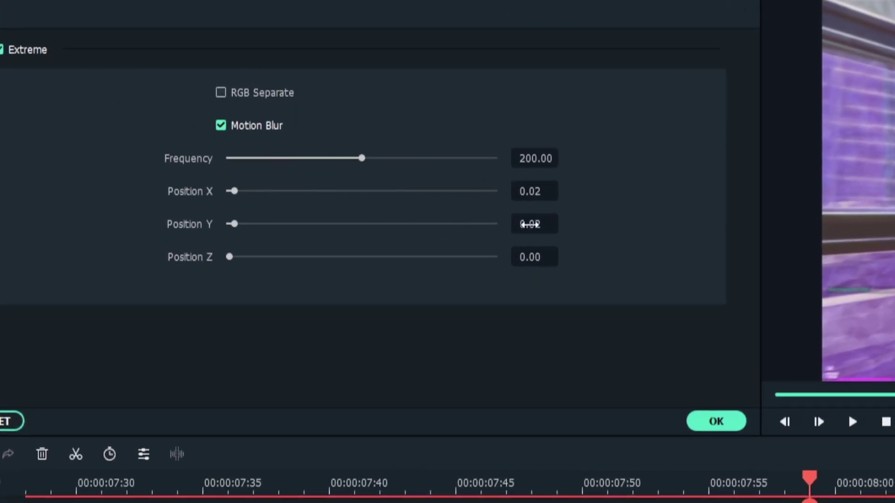
pyautogui.click(725, 423)
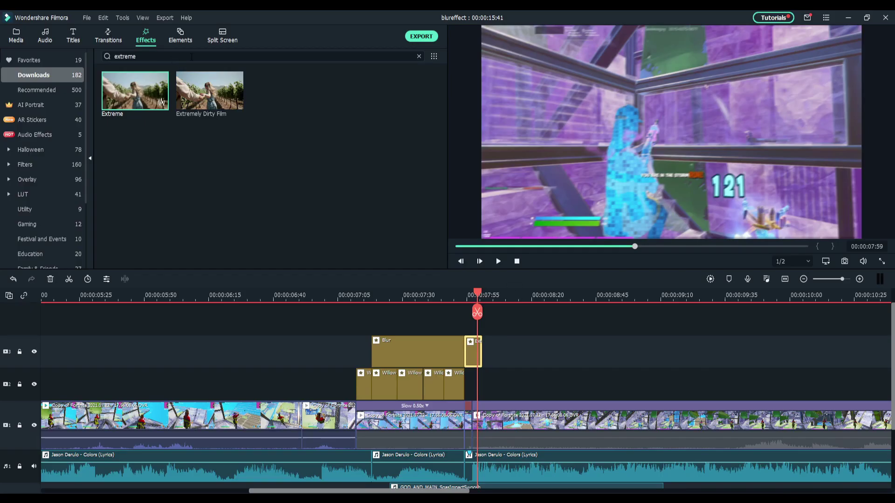
# - Find 'up-down' and add Up-Down 2 on track 2 right after the Willow pieces
pyautogui.click(191, 57)
pyautogui.write('up-down')
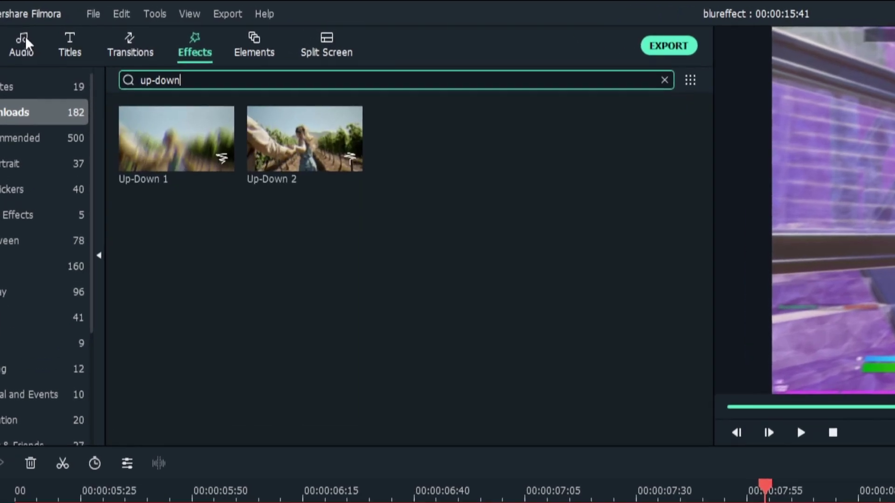
pyautogui.click(227, 274)
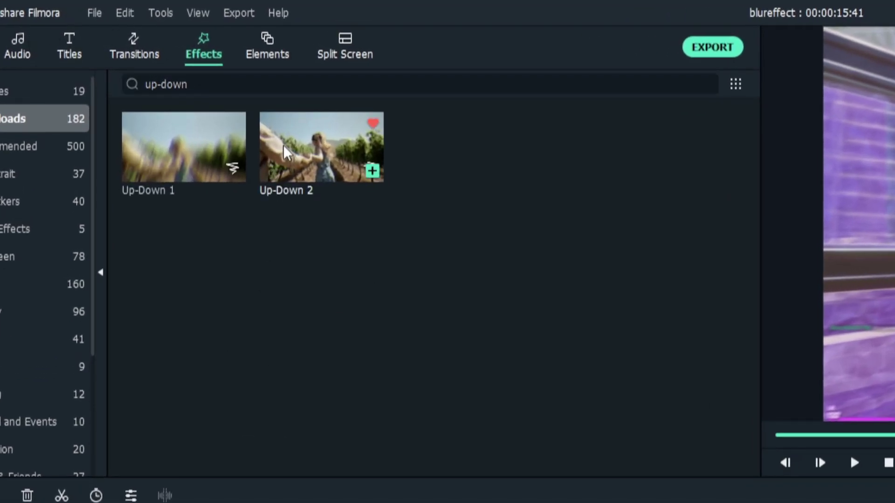
pyautogui.moveTo(286, 154); pyautogui.dragTo(476, 382)
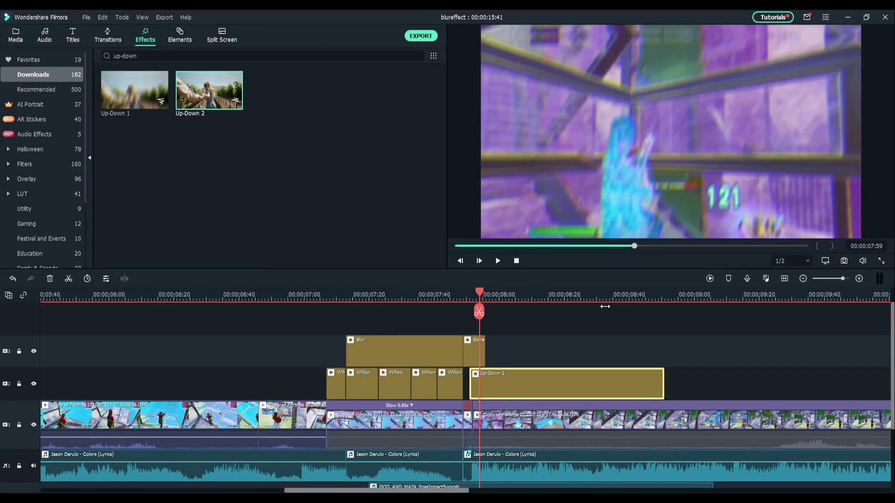
pyautogui.moveTo(605, 306); pyautogui.dragTo(641, 308)
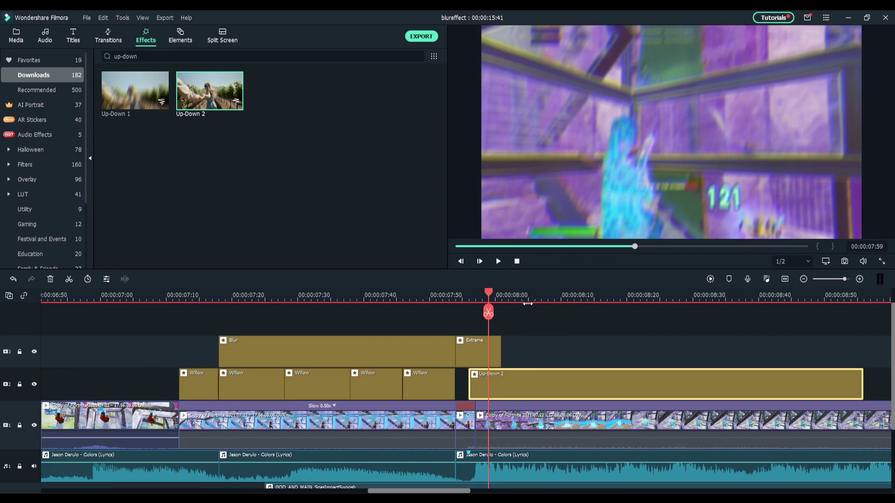
pyautogui.moveTo(527, 304); pyautogui.dragTo(522, 305)
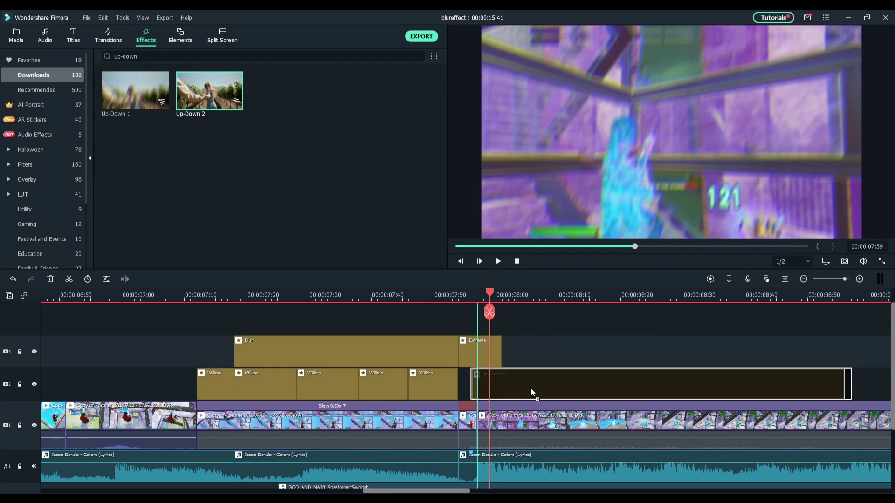
pyautogui.scroll(1, 830, 403)
pyautogui.scroll(-1, 698, 323)
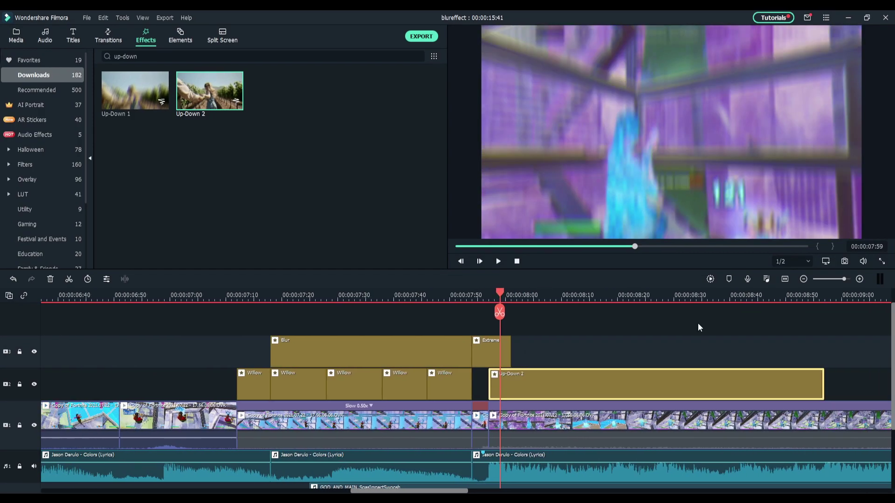
pyautogui.scroll(1, 561, 382)
# - Turn off RGB Separate on Up-Down 2 and set its Frequency to 75
pyautogui.doubleClick(512, 385)
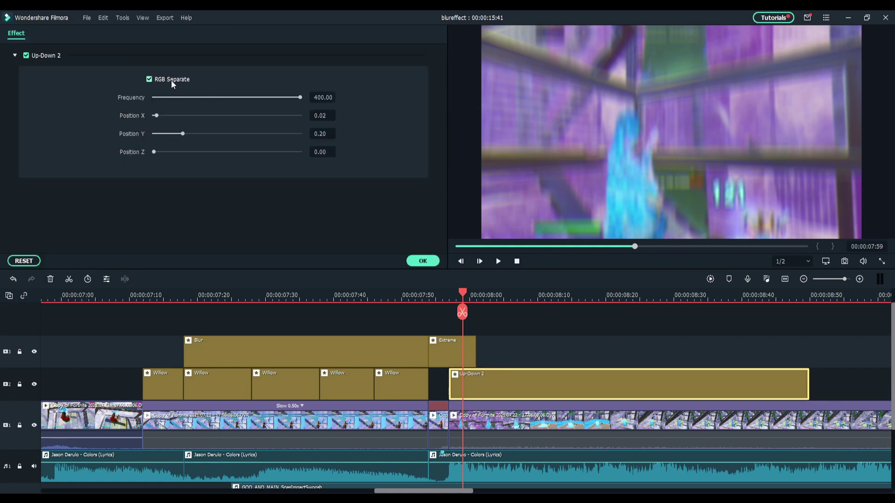
pyautogui.click(172, 80)
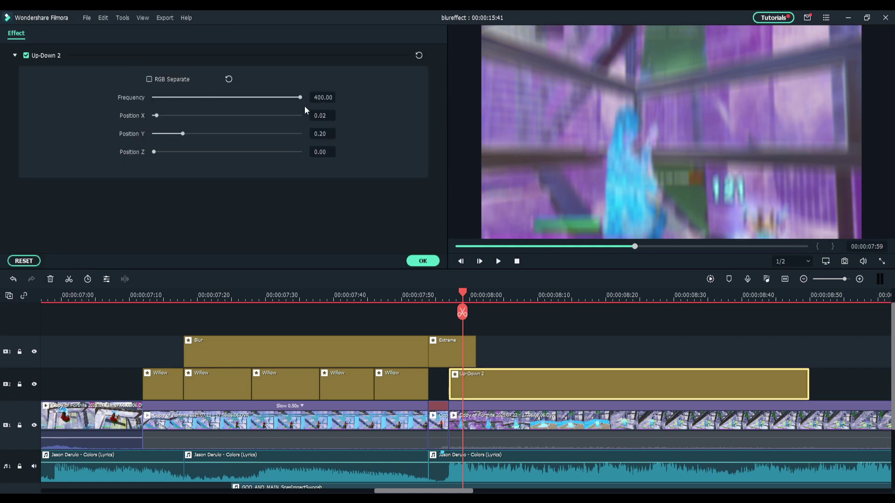
pyautogui.doubleClick(323, 97)
pyautogui.write('75')
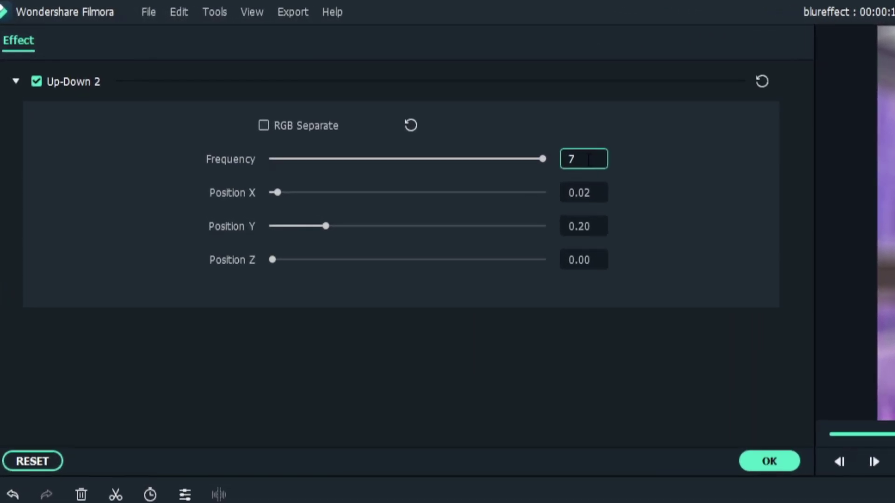
pyautogui.press('Return')
# - Set Up-Down 2's Position X to 0.01 and Position Y to 0.45, then apply
pyautogui.doubleClick(592, 191)
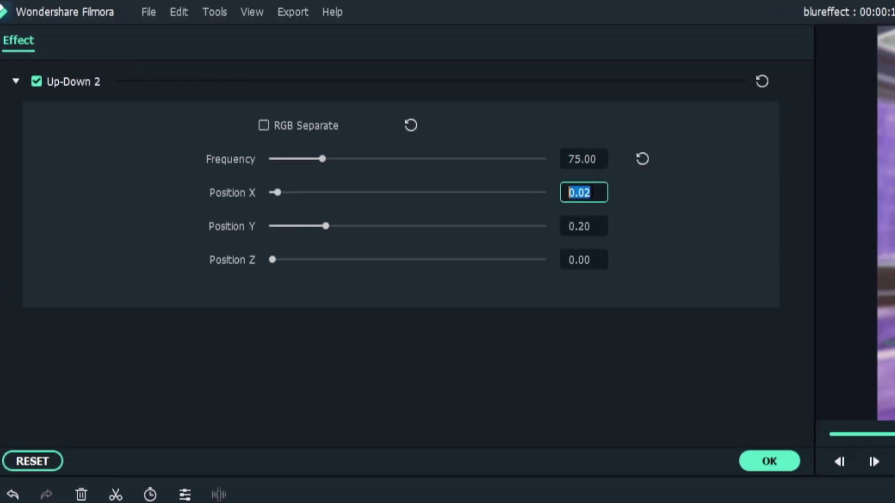
pyautogui.write('0')
pyautogui.press('Return')
pyautogui.click(591, 191)
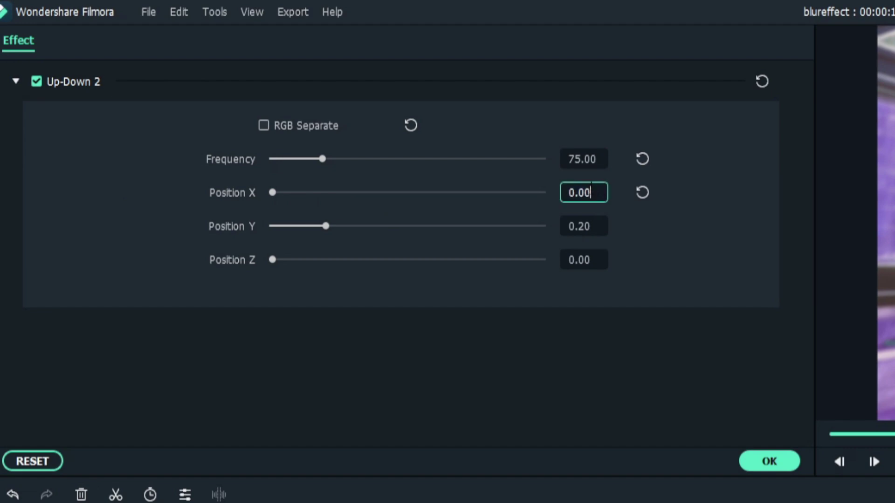
pyautogui.write('1')
pyautogui.press('Return')
pyautogui.doubleClick(590, 226)
pyautogui.press('BackSpace')
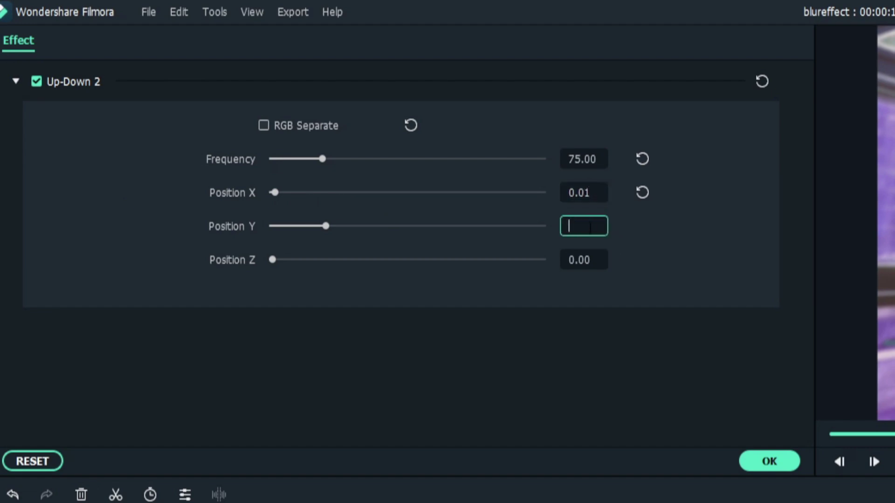
pyautogui.write('.45')
pyautogui.press('Return')
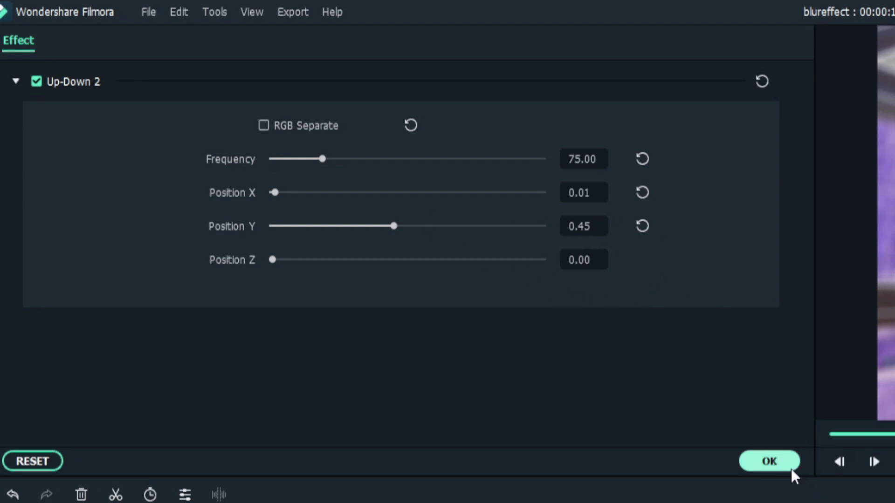
pyautogui.click(771, 461)
pyautogui.moveTo(597, 297); pyautogui.dragTo(442, 310)
pyautogui.click(333, 297)
pyautogui.press('space')
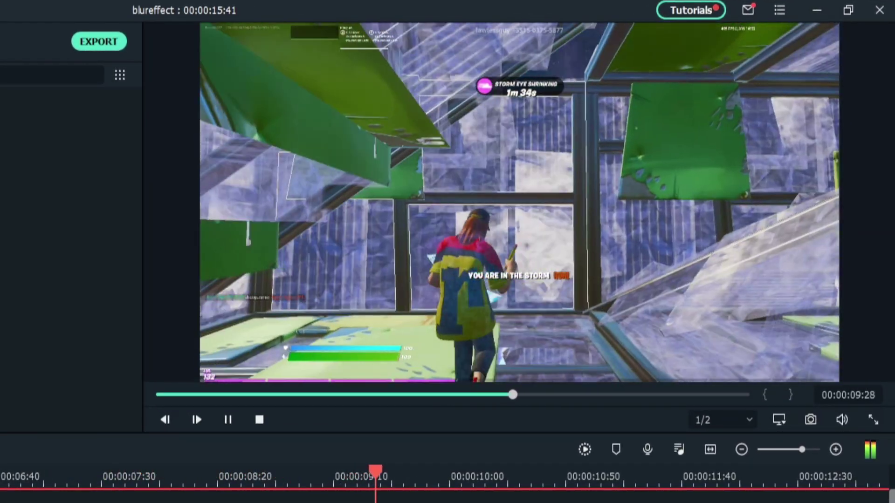
pyautogui.press('space')
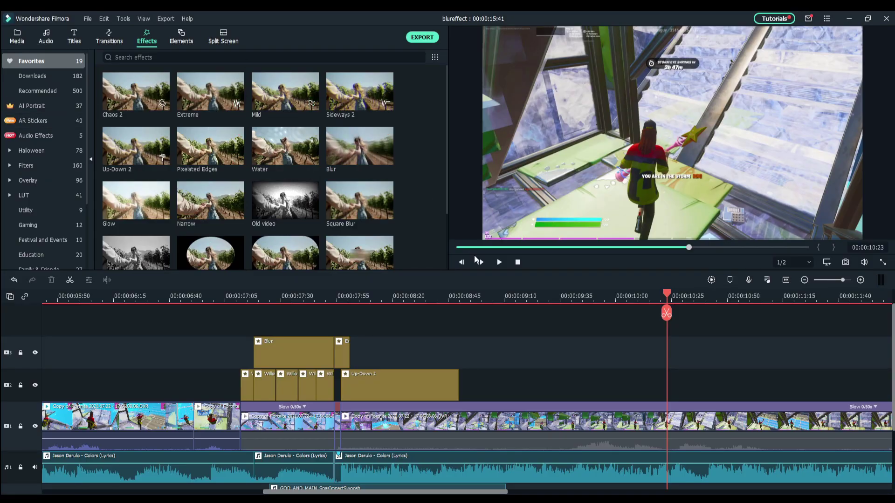